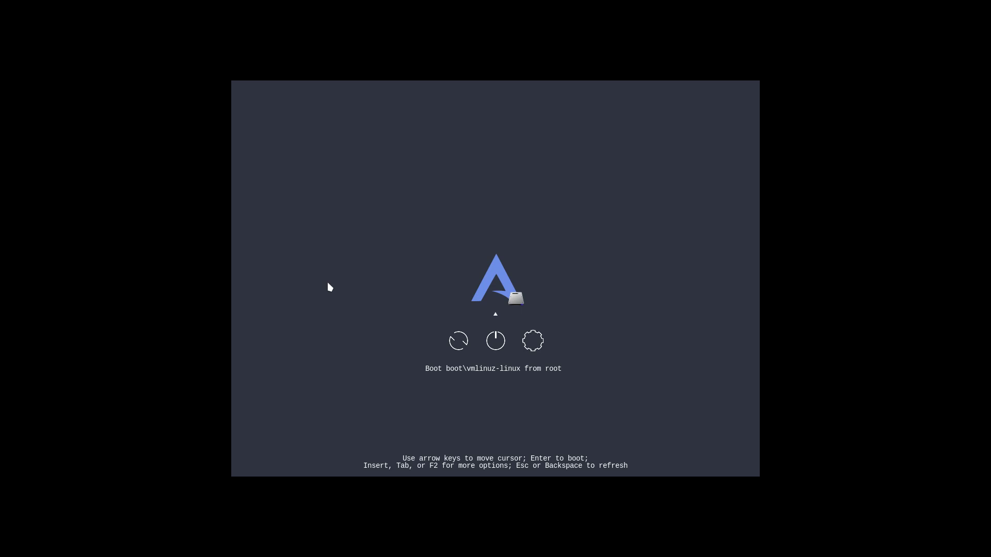
Examine the rEFInd boot menu's tool icons and the kernel options line of the boot\vmlinuz-linux entry.
{"action": "key", "text": "Down"}
{"action": "key", "text": "Right"}
{"action": "key", "text": "Right"}
{"action": "key", "text": "Left"}
{"action": "key", "text": "Left"}
{"action": "key", "text": "Up"}
{"action": "key", "text": "Down"}
{"action": "key", "text": "Right"}
{"action": "key", "text": "Right"}
{"action": "key", "text": "Up"}
{"action": "key", "text": "F2"}
{"action": "key", "text": "F2"}
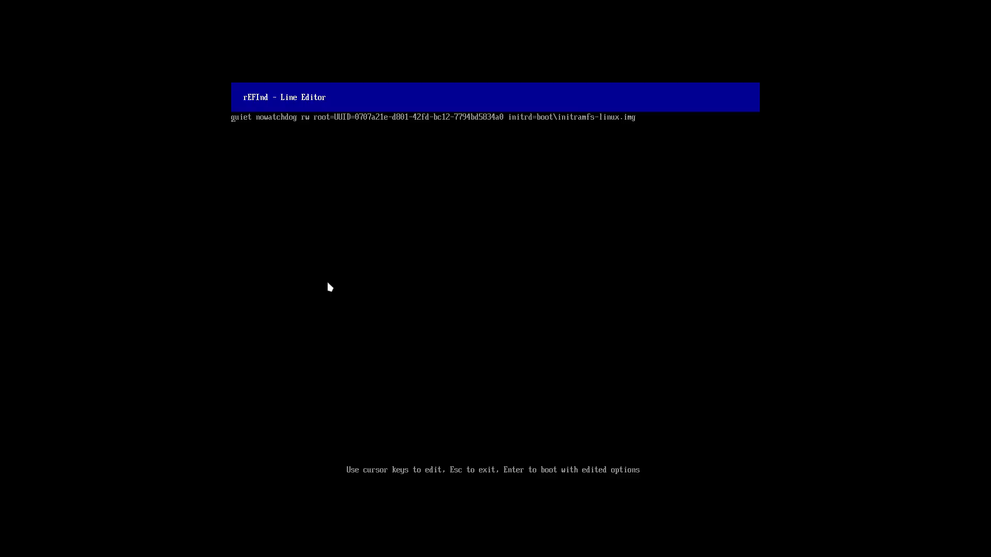
{"action": "key", "text": "Escape"}
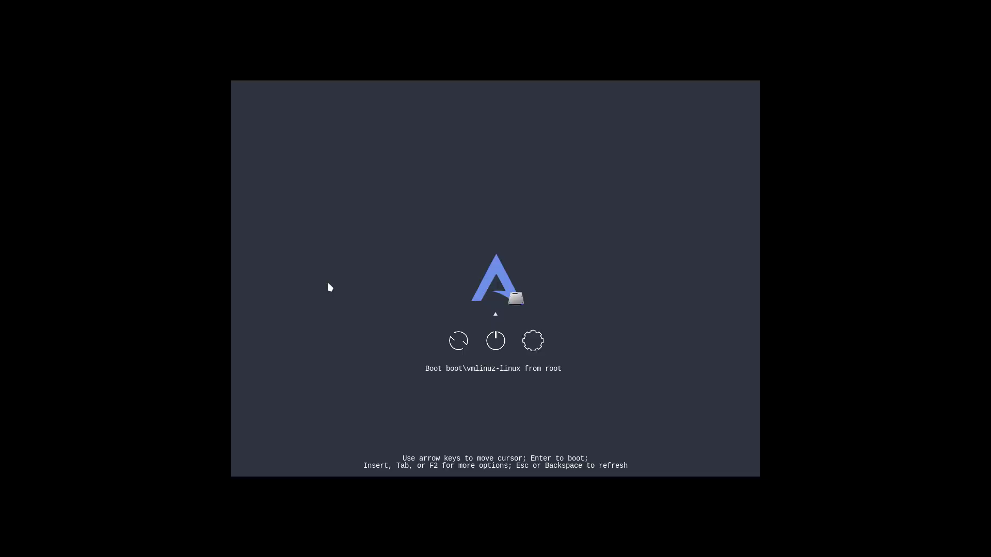
Boot the vmlinuz-linux entry and run update in a terminal, entering the sudo password.
{"action": "key", "text": "Return"}
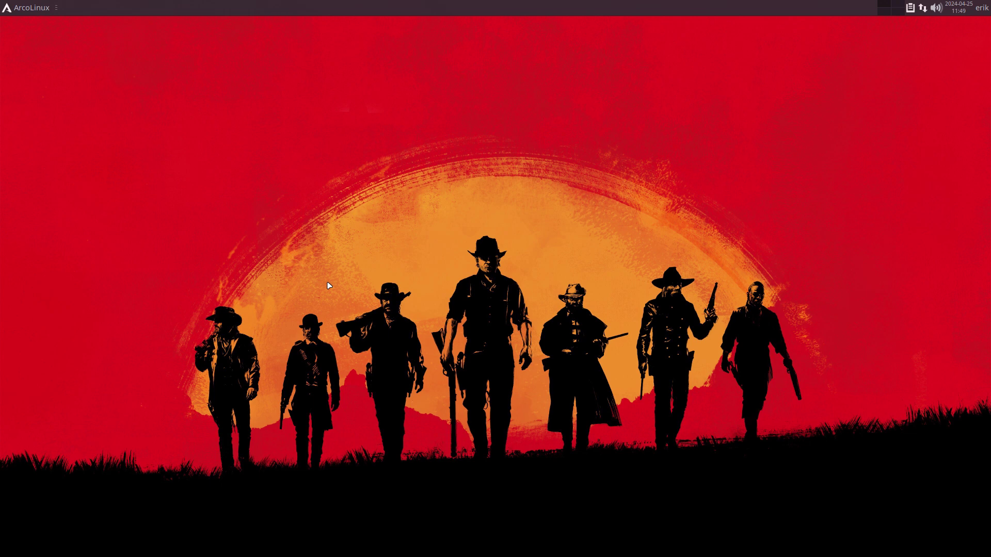
{"action": "key", "text": "super+Return"}
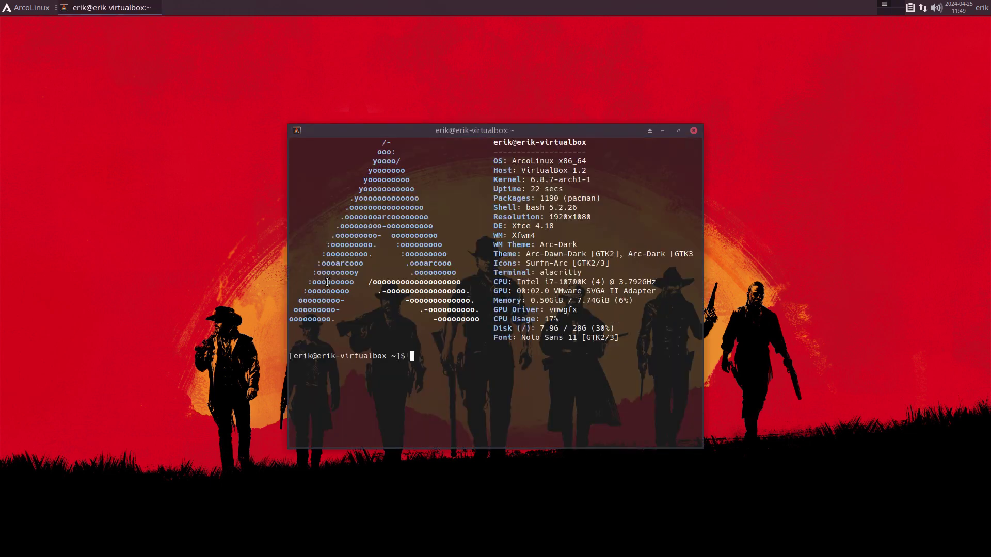
{"action": "type", "text": "update"}
{"action": "key", "text": "Return"}
{"action": "key", "text": "Return"}
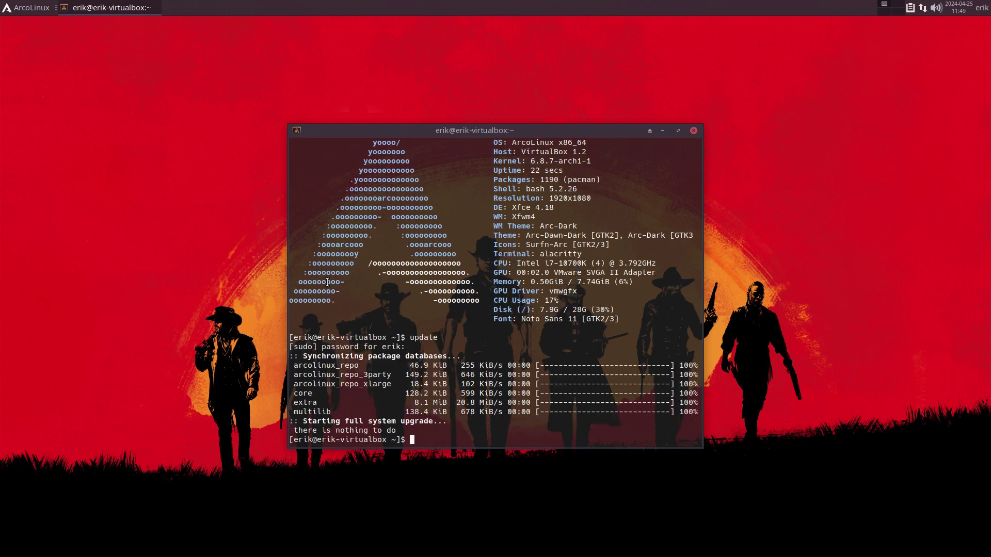
Install arcolinux-refind-theme-arco-git with sudo pacman -S, accept the installation and restart the machine with sr.
{"action": "type", "text": "sudo pacman -S arcolinux-refin"}
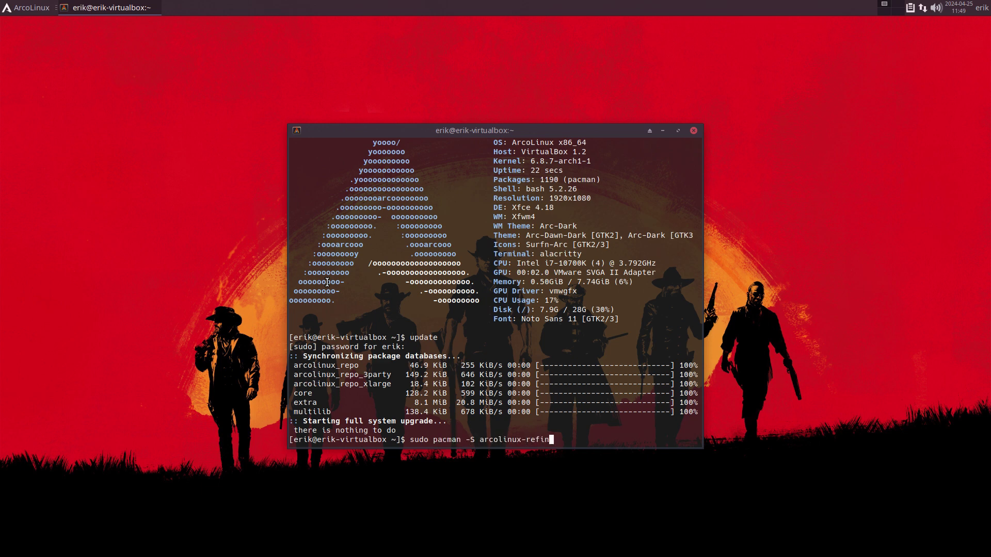
{"action": "type", "text": "d-th"}
{"action": "key", "text": "Tab"}
{"action": "key", "text": "Tab"}
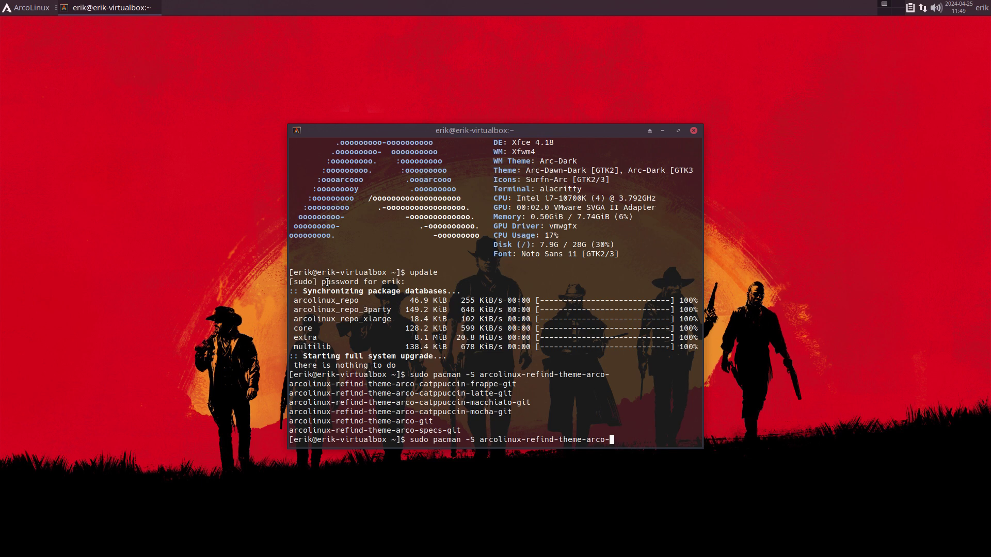
{"action": "type", "text": "git"}
{"action": "key", "text": "Return"}
{"action": "key", "text": "Return"}
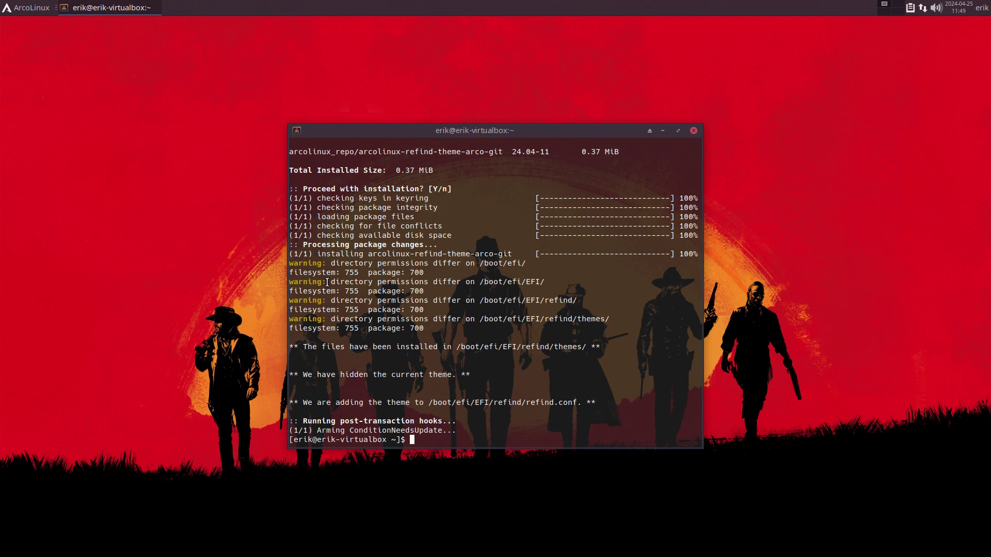
{"action": "type", "text": "sr"}
{"action": "key", "text": "Return"}
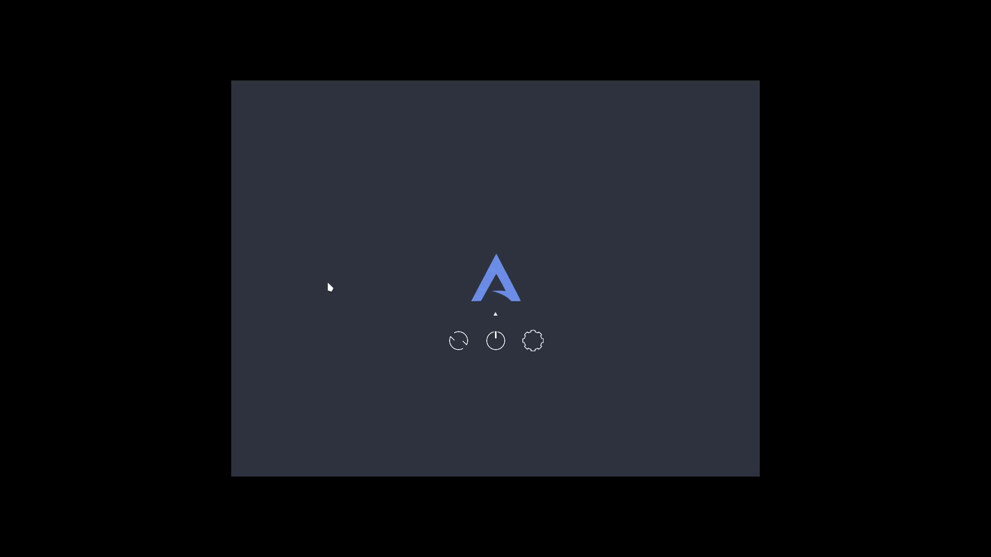
Examine the newly themed rEFInd menu, including the vmlinuz-linux boot options submenu and each of the tool icons.
{"action": "key", "text": "Down"}
{"action": "key", "text": "Right"}
{"action": "key", "text": "Up"}
{"action": "key", "text": "Down"}
{"action": "key", "text": "Up"}
{"action": "key", "text": "Tab"}
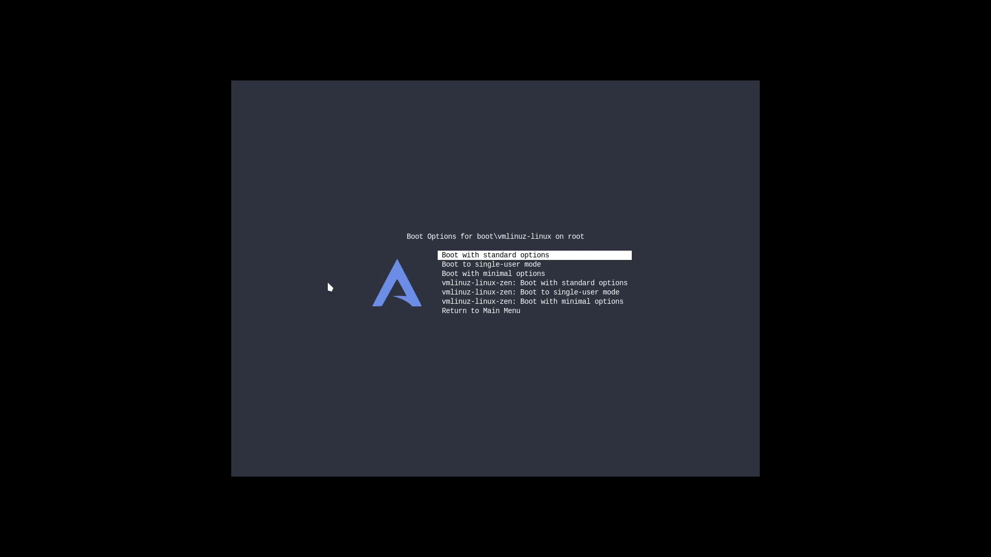
{"action": "key", "text": "Tab"}
{"action": "key", "text": "Escape"}
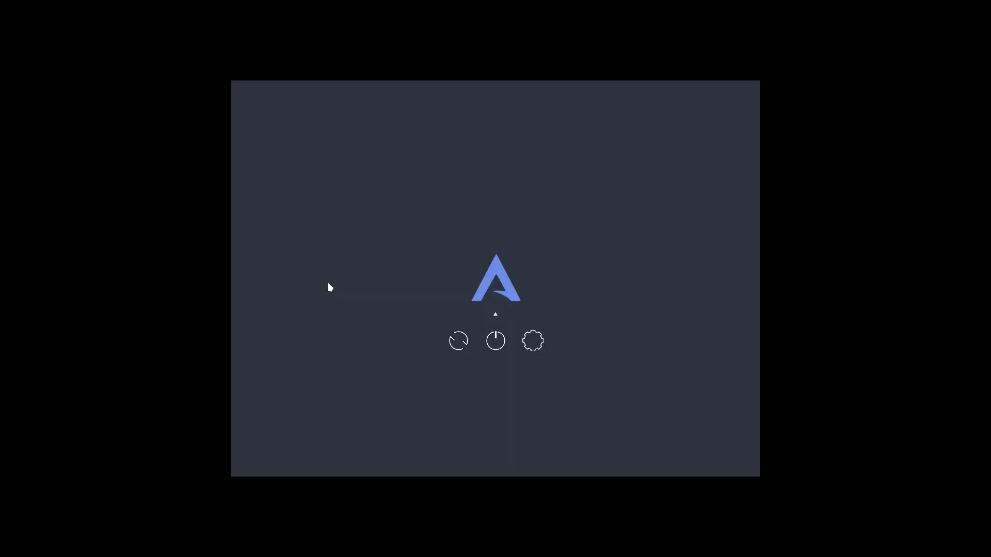
{"action": "key", "text": "Down"}
{"action": "key", "text": "Right"}
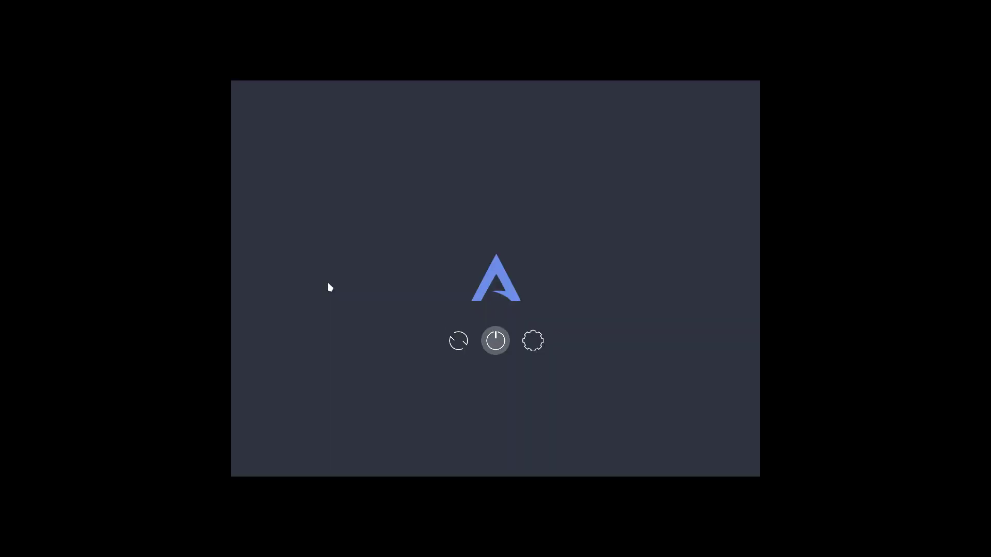
{"action": "key", "text": "Left"}
{"action": "key", "text": "Right"}
{"action": "key", "text": "Right"}
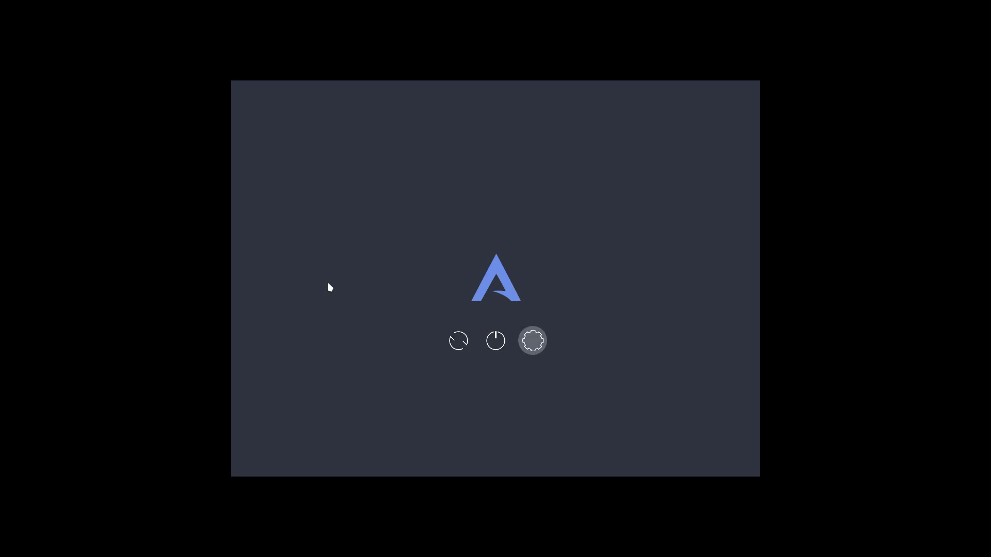
{"action": "key", "text": "Up"}
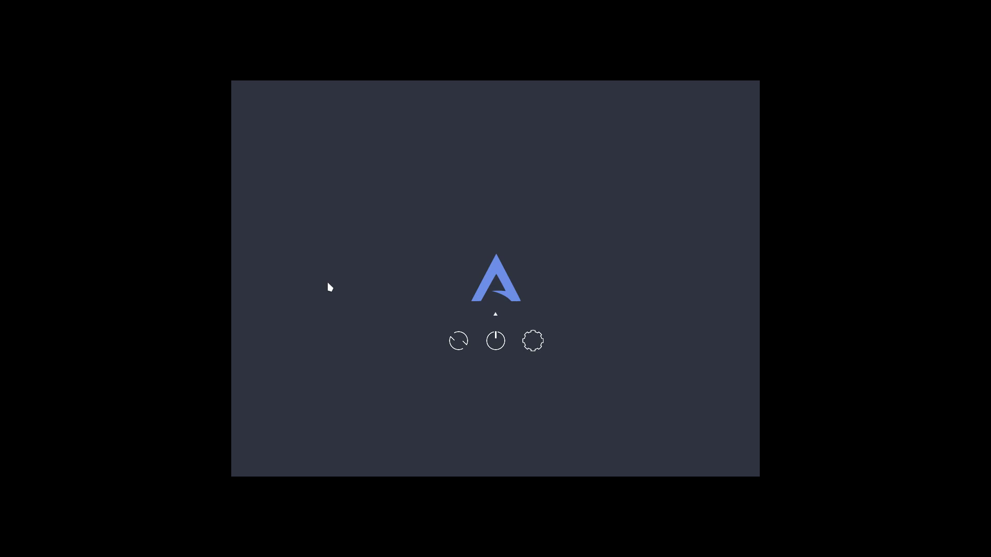
Boot into Linux and install arcolinux-refind-theme-arco-catppuccin-frappe-git with pacman, entering the sudo password and accepting the installation.
{"action": "key", "text": "Return"}
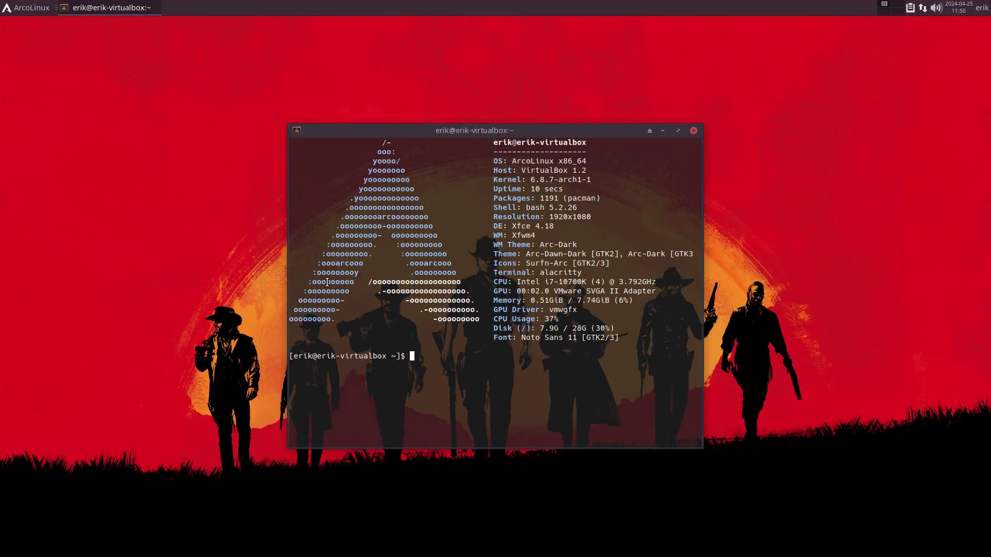
{"action": "type", "text": "sudo pacman -S arcolinux"}
{"action": "type", "text": "arc"}
{"action": "key", "text": "BackSpace"}
{"action": "key", "text": "BackSpace"}
{"action": "type", "text": "efin"}
{"action": "key", "text": "Tab"}
{"action": "type", "text": "c"}
{"action": "key", "text": "Tab"}
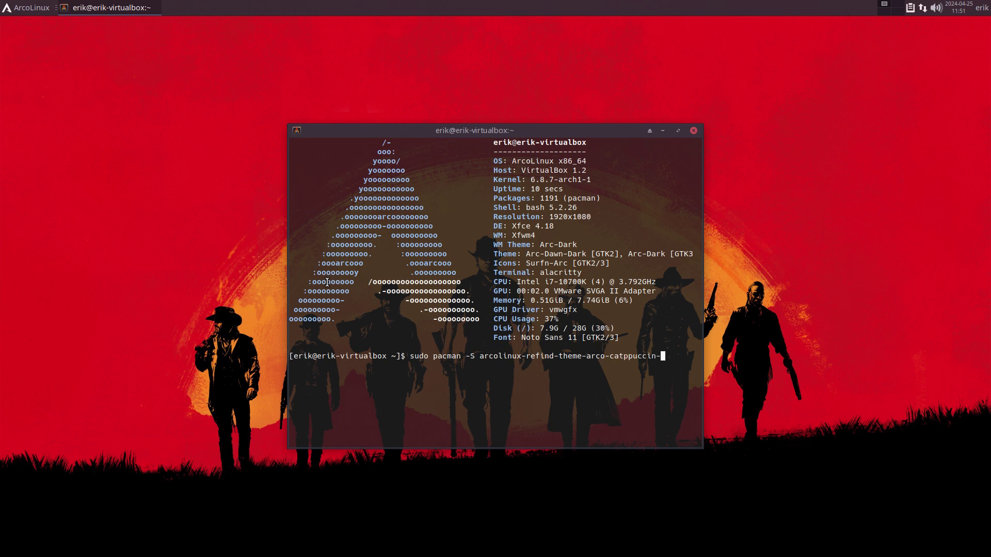
{"action": "key", "text": "Tab"}
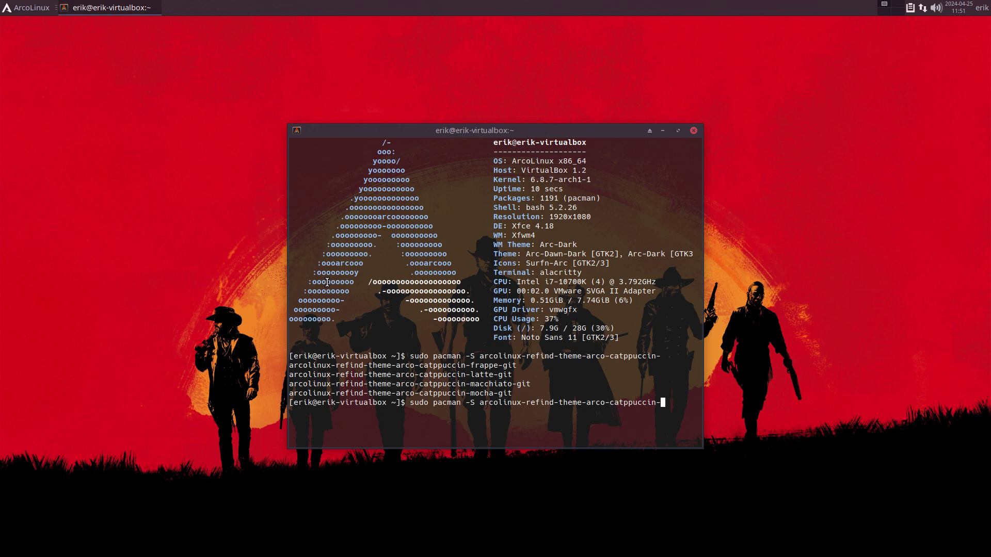
{"action": "type", "text": "frappe-git"}
{"action": "key", "text": "Return"}
{"action": "key", "text": "Return"}
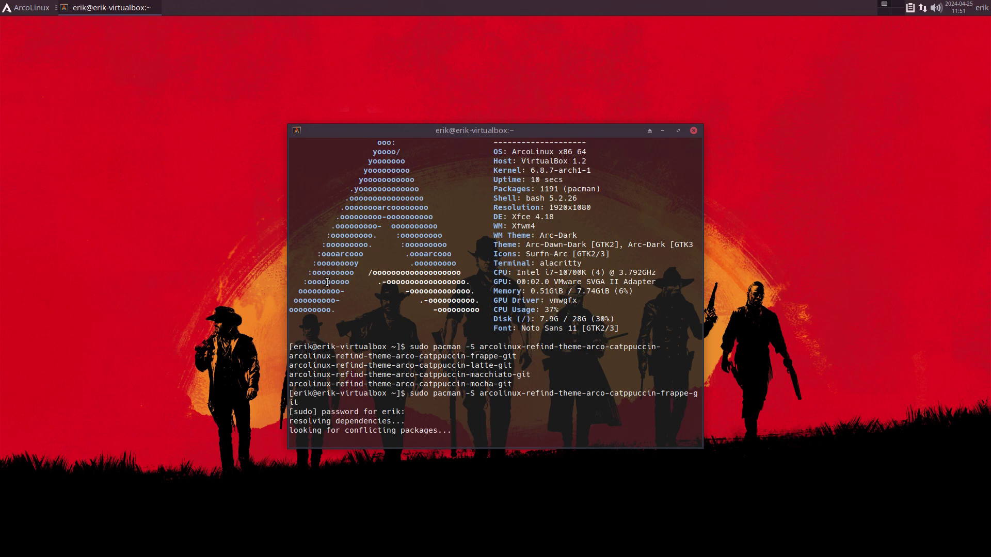
{"action": "key", "text": "Return"}
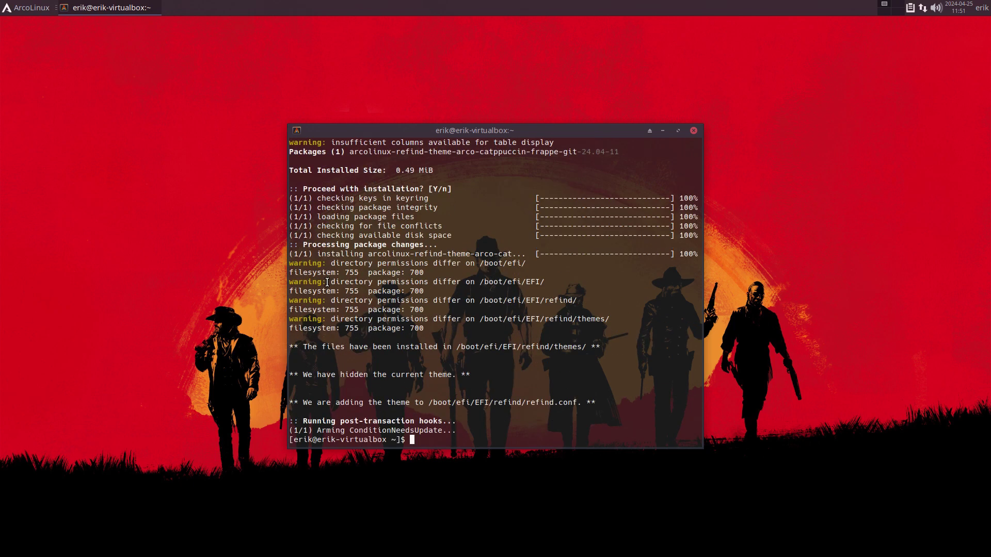
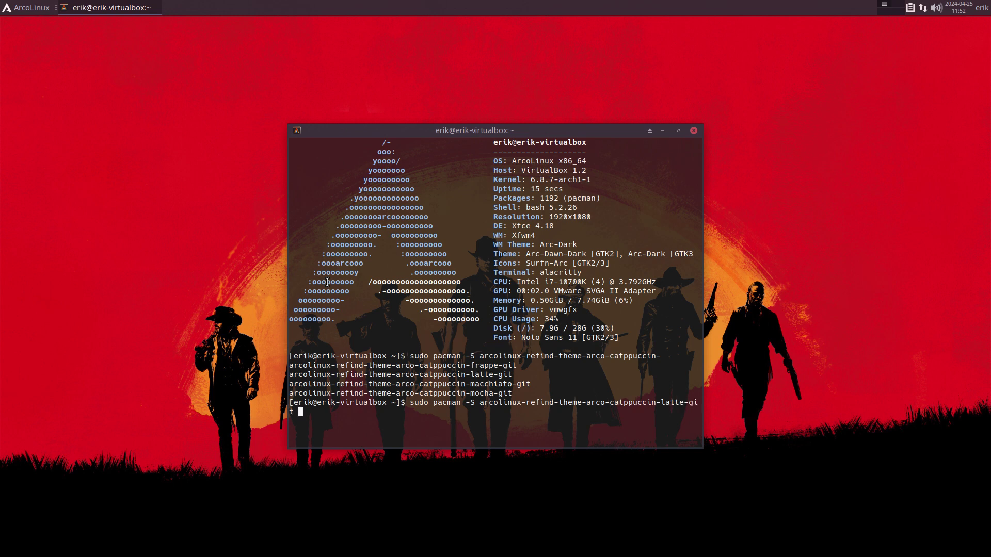
Install arcolinux-refind-theme-arco-catppuccin-latte-git with pacman, entering the sudo password, and restart the machine with sr.
{"action": "key", "text": "Return"}
{"action": "key", "text": "Return"}
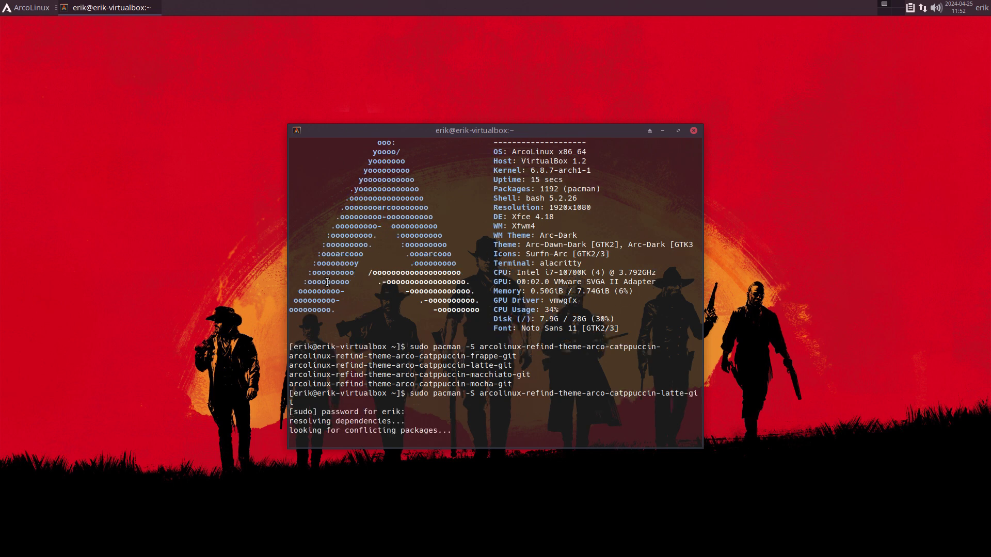
{"action": "key", "text": "Return"}
{"action": "type", "text": "sr"}
{"action": "key", "text": "Return"}
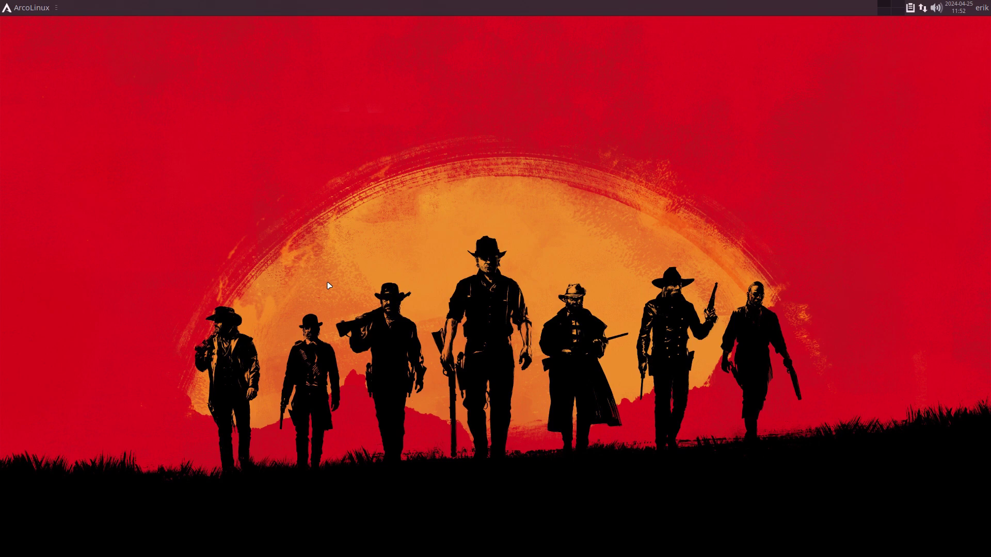
Install arcolinux-refind-theme-arco-catppuccin-macchiato-git by reusing the previous pacman command, entering the sudo password, and restart with sr.
{"action": "type", "text": "sr"}
{"action": "key", "text": "Up"}
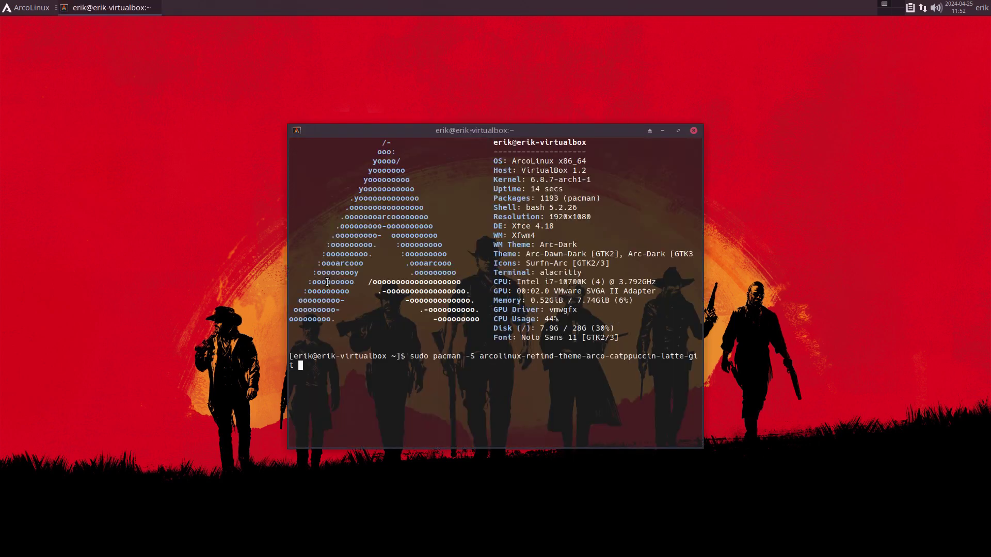
{"action": "key", "text": "BackSpace"}
{"action": "key", "text": "BackSpace"}
{"action": "key", "text": "BackSpace"}
{"action": "key", "text": "BackSpace"}
{"action": "key", "text": "BackSpace"}
{"action": "key", "text": "BackSpace"}
{"action": "key", "text": "BackSpace"}
{"action": "key", "text": "BackSpace"}
{"action": "key", "text": "BackSpace"}
{"action": "key", "text": "Tab"}
{"action": "key", "text": "Tab"}
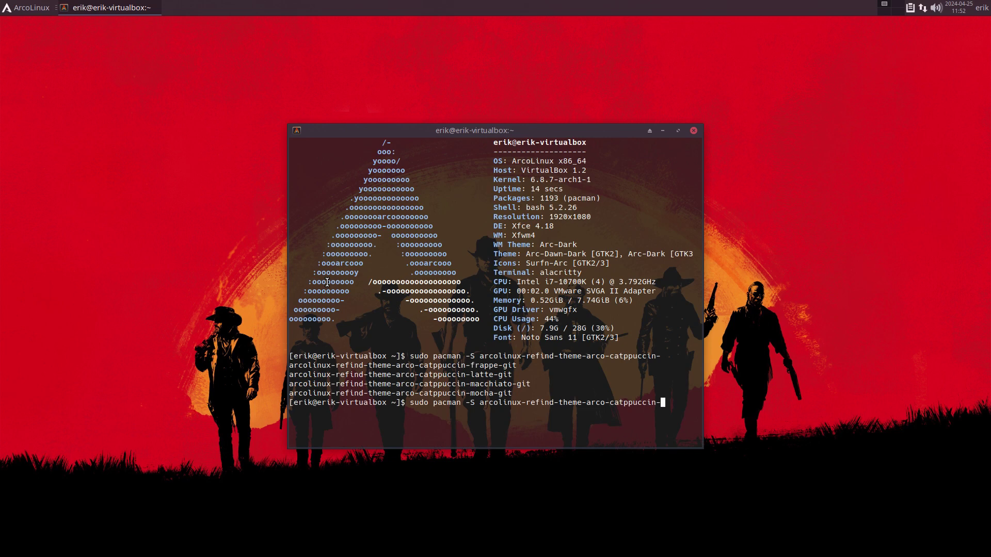
{"action": "type", "text": "macc"}
{"action": "key", "text": "Tab"}
{"action": "key", "text": "Return"}
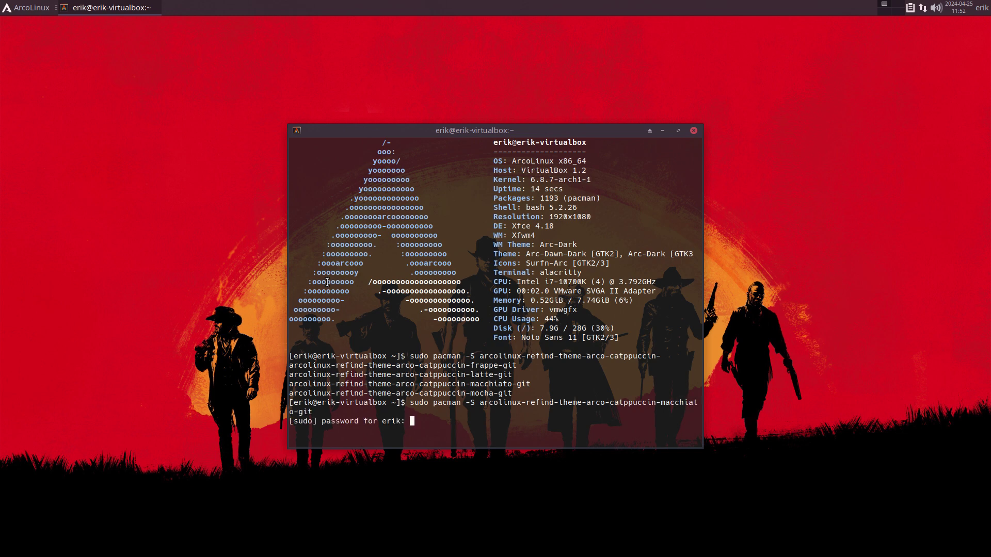
{"action": "key", "text": "Return"}
{"action": "key", "text": "Return"}
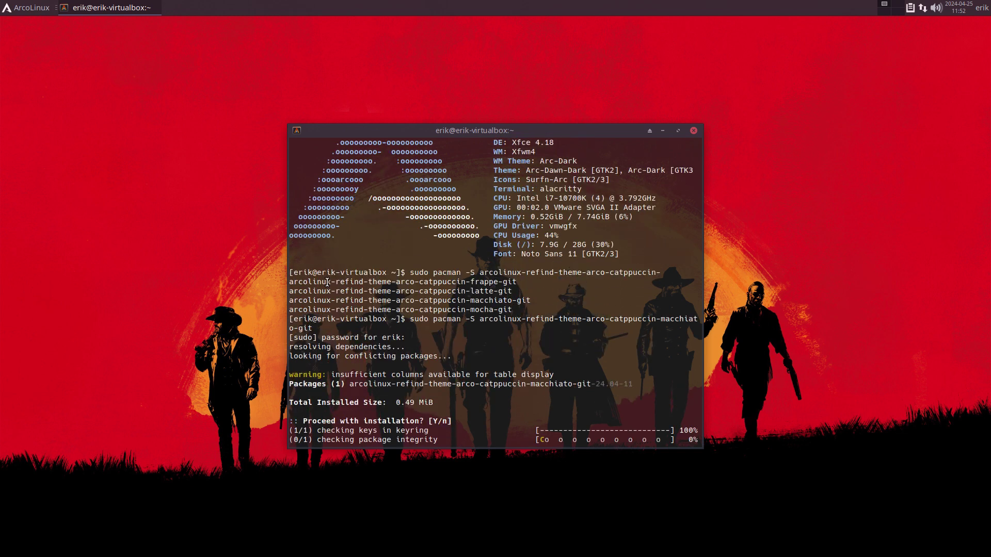
{"action": "type", "text": "sr"}
{"action": "key", "text": "Return"}
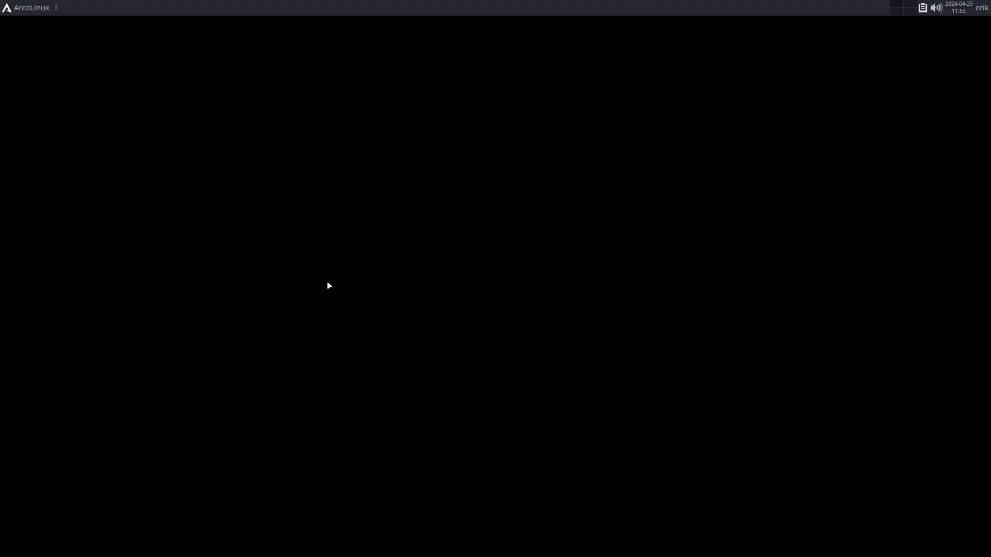
Install arcolinux-refind-theme-arco-catppuccin-mocha-git from a new terminal with pacman, entering the sudo password, and restart with sr.
{"action": "key", "text": "ctrl+alt+Return"}
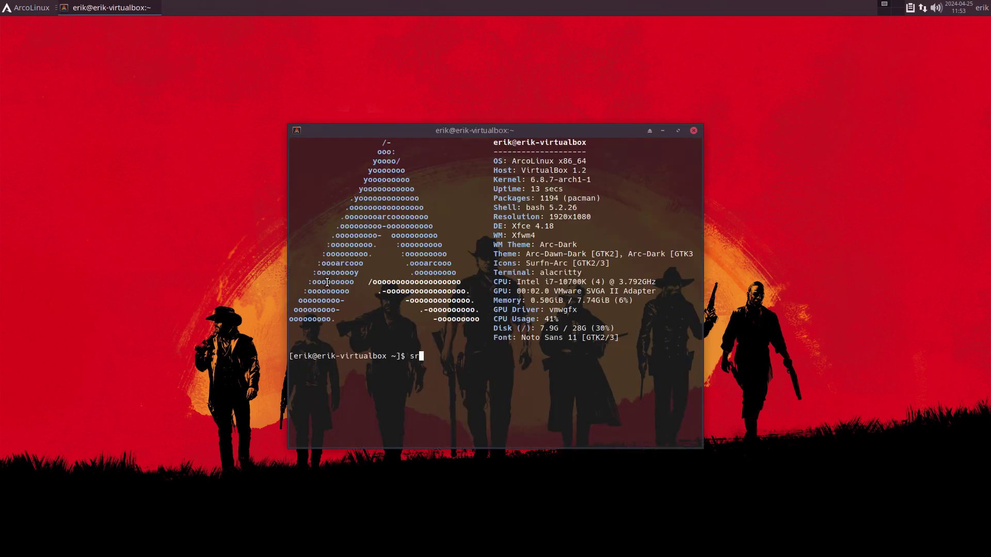
{"action": "type", "text": "sudo pacman -S arcolinux-refind-theme-arco-catppuccin-macchiato-git"}
{"action": "key", "text": "BackSpace"}
{"action": "key", "text": "BackSpace"}
{"action": "key", "text": "BackSpace"}
{"action": "key", "text": "BackSpace"}
{"action": "key", "text": "BackSpace"}
{"action": "key", "text": "BackSpace"}
{"action": "key", "text": "BackSpace"}
{"action": "key", "text": "BackSpace"}
{"action": "key", "text": "BackSpace"}
{"action": "key", "text": "BackSpace"}
{"action": "key", "text": "BackSpace"}
{"action": "key", "text": "BackSpace"}
{"action": "key", "text": "BackSpace"}
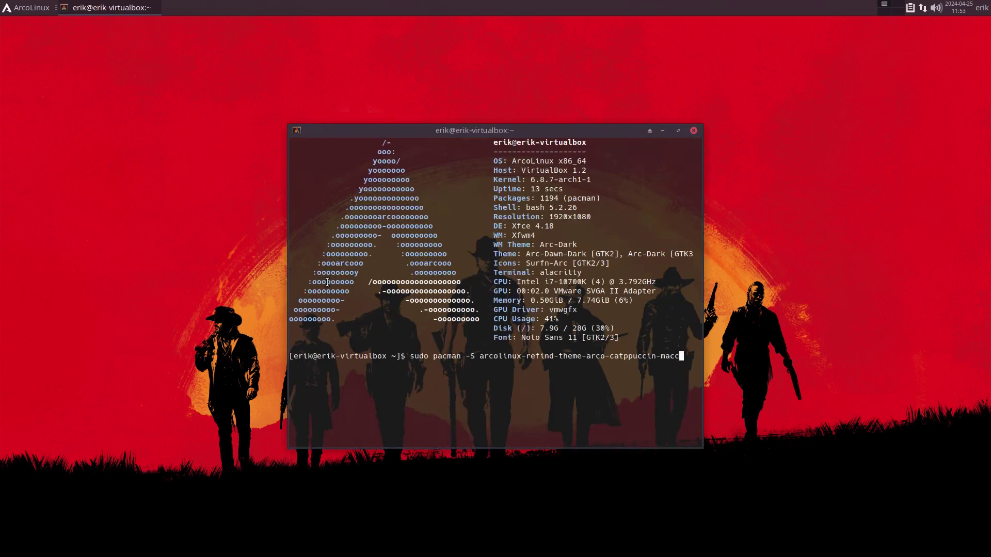
{"action": "key", "text": "Tab"}
{"action": "key", "text": "Tab"}
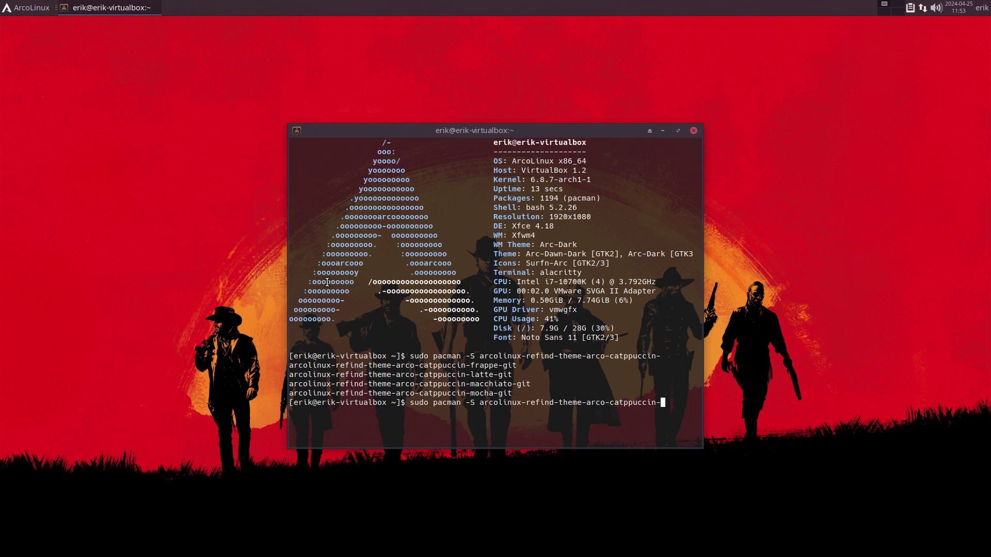
{"action": "type", "text": "moc"}
{"action": "key", "text": "Tab"}
{"action": "key", "text": "Return"}
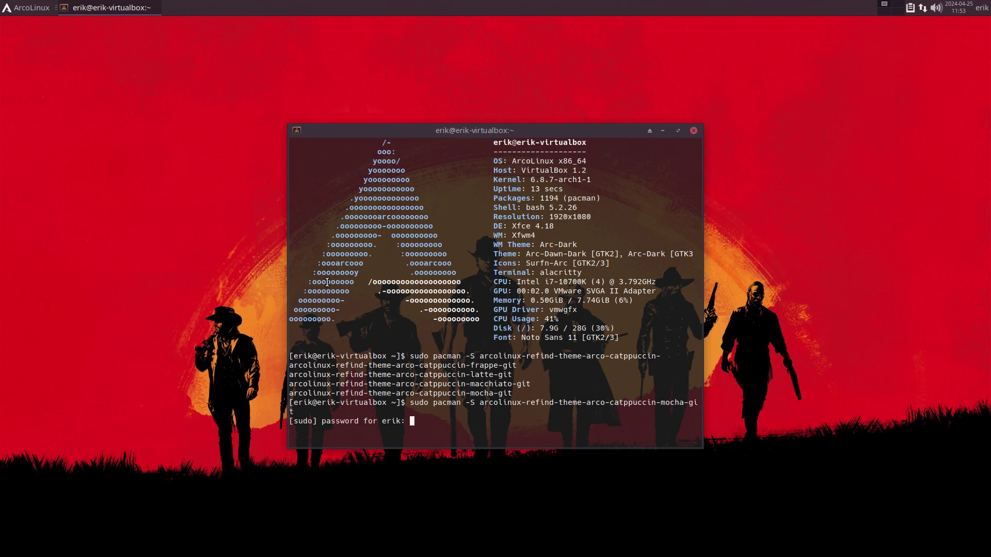
{"action": "key", "text": "Return"}
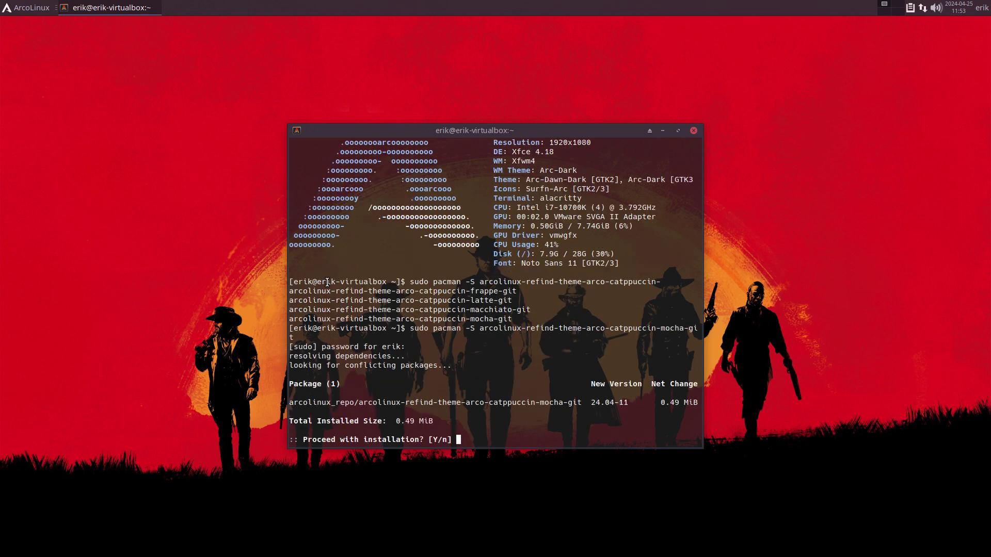
{"action": "key", "text": "Return"}
{"action": "type", "text": "sr"}
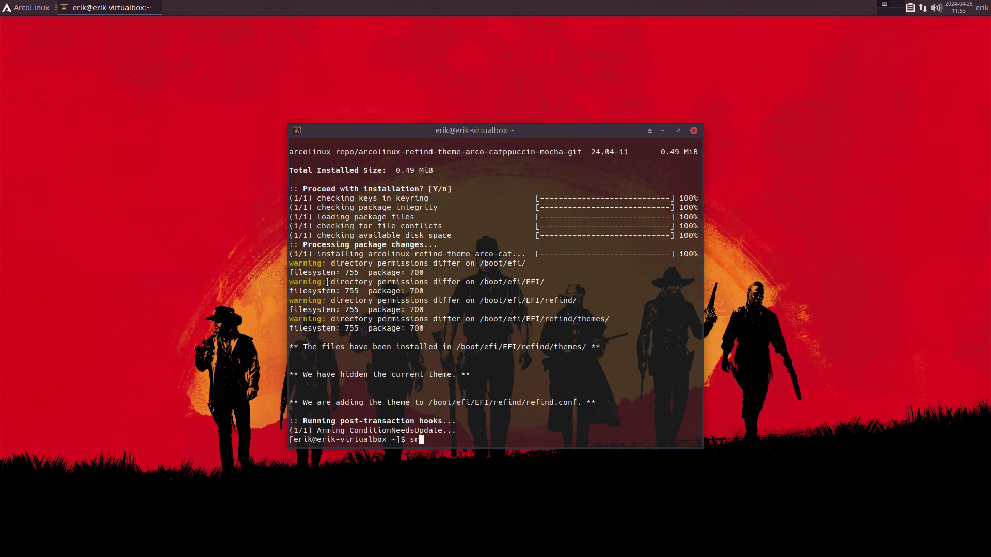
{"action": "key", "text": "Return"}
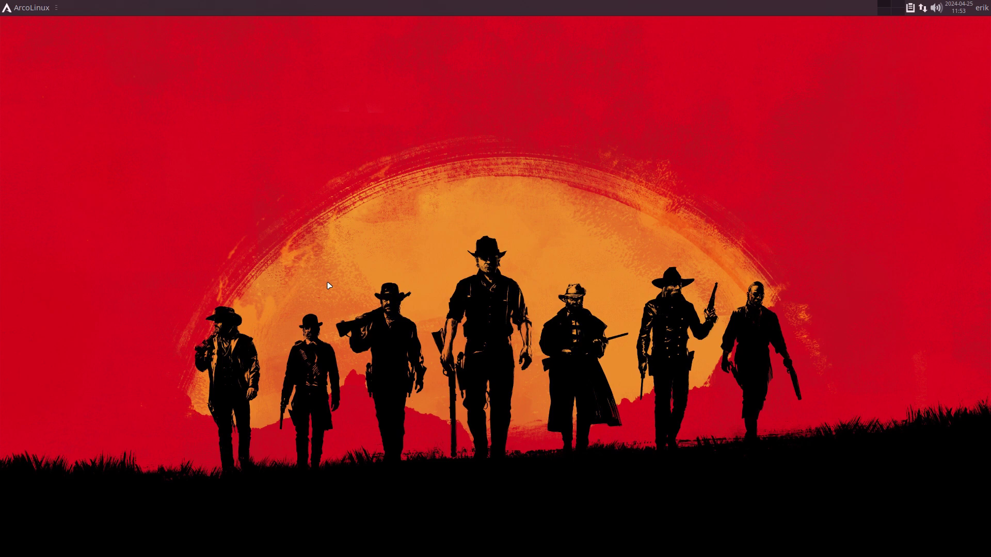
Reinstall arcolinux-refind-theme-arco-specs-git with pacman, entering the sudo password, and restart into the boot\vmlinuz-linux entry.
{"action": "key", "text": "ctrl+alt+Return"}
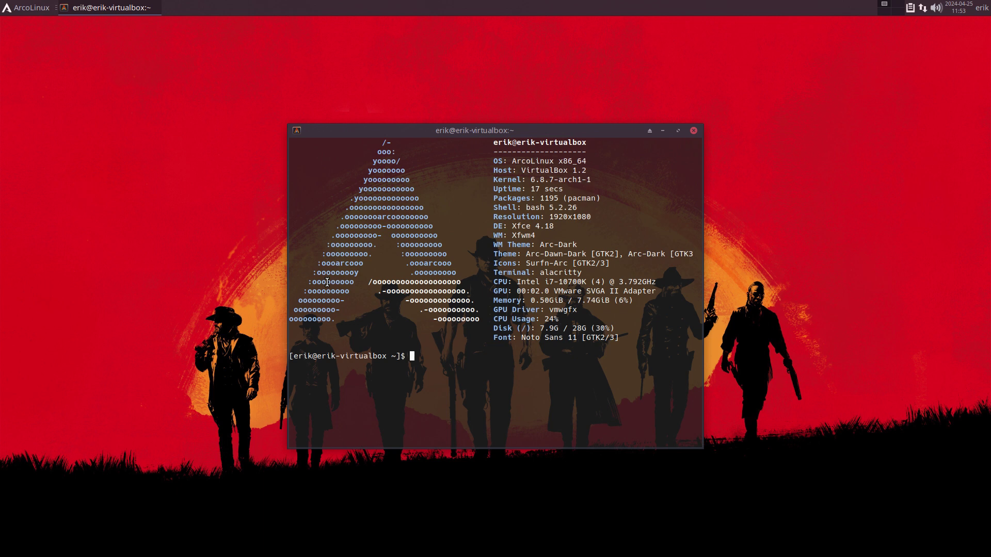
{"action": "type", "text": "sudo pacman -S arcolinux-refind-theme-arco-catppuccin-mocha-git"}
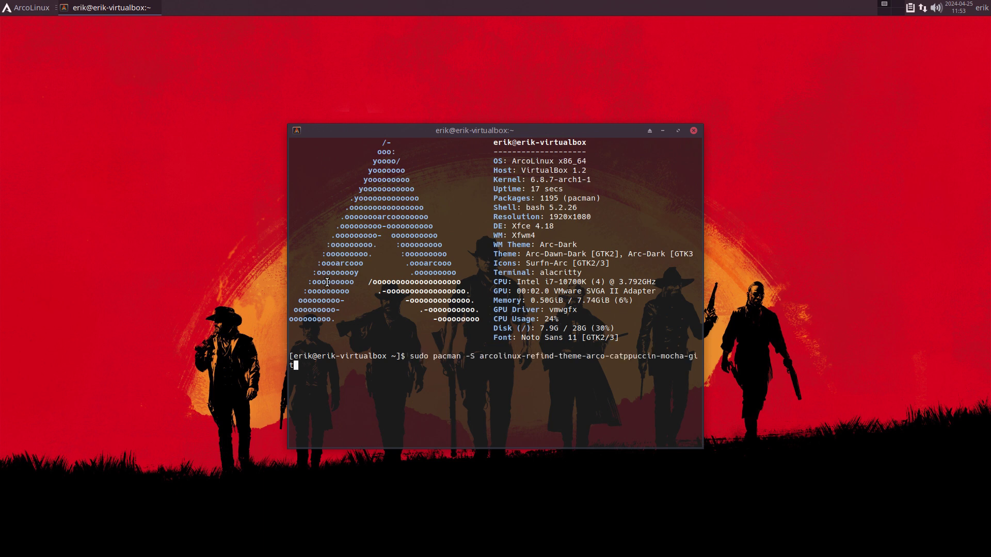
{"action": "key", "text": "BackSpace"}
{"action": "key", "text": "BackSpace"}
{"action": "key", "text": "BackSpace"}
{"action": "key", "text": "BackSpace"}
{"action": "key", "text": "BackSpace"}
{"action": "key", "text": "BackSpace"}
{"action": "key", "text": "BackSpace"}
{"action": "key", "text": "BackSpace"}
{"action": "key", "text": "BackSpace"}
{"action": "key", "text": "BackSpace"}
{"action": "key", "text": "BackSpace"}
{"action": "key", "text": "BackSpace"}
{"action": "key", "text": "BackSpace"}
{"action": "type", "text": "specs-git"}
{"action": "key", "text": "Return"}
{"action": "key", "text": "Return"}
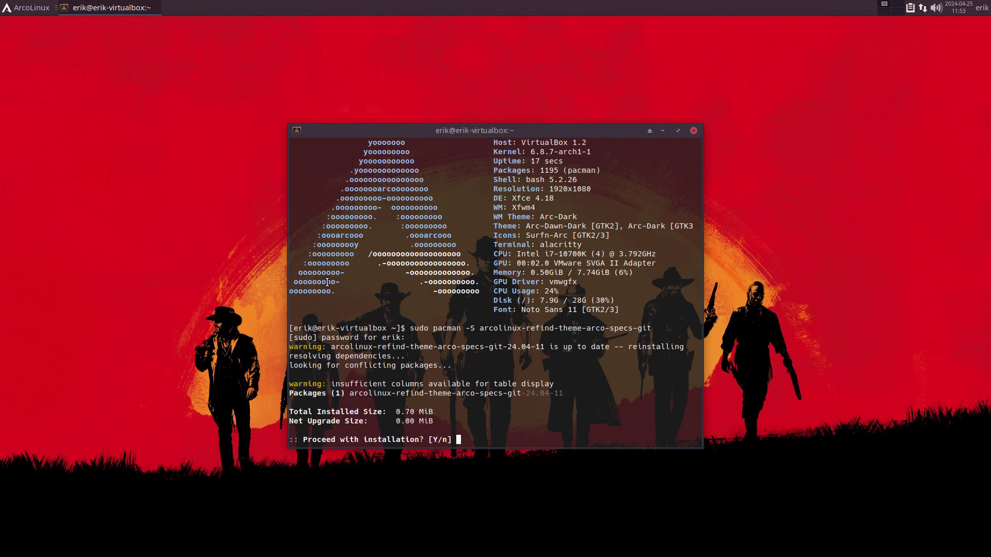
{"action": "key", "text": "Return"}
{"action": "type", "text": "sr"}
{"action": "key", "text": "Return"}
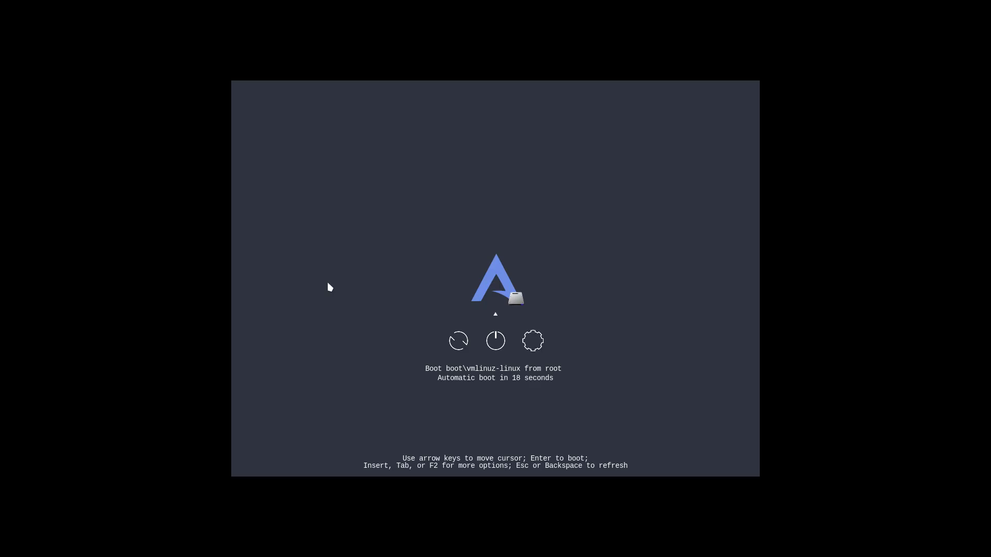
{"action": "key", "text": "Return"}
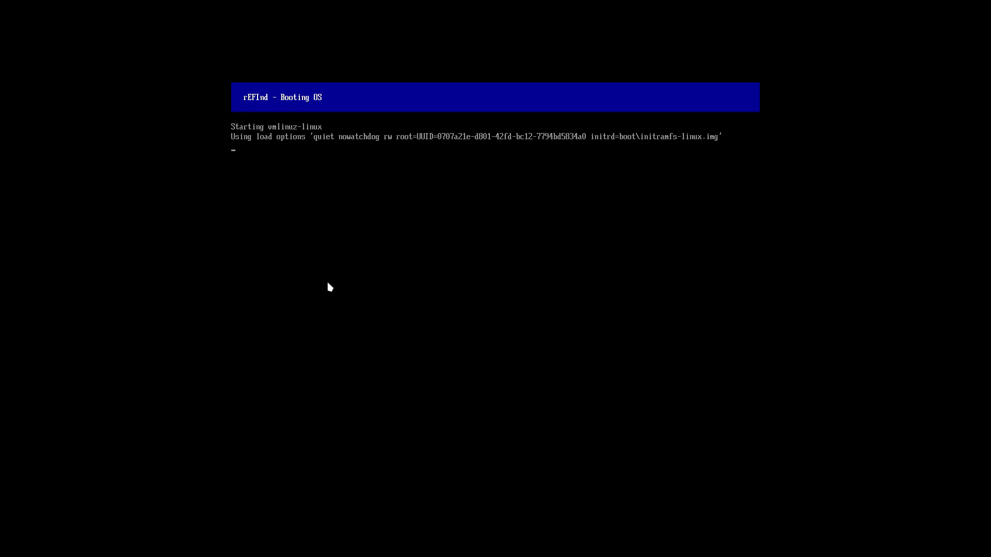